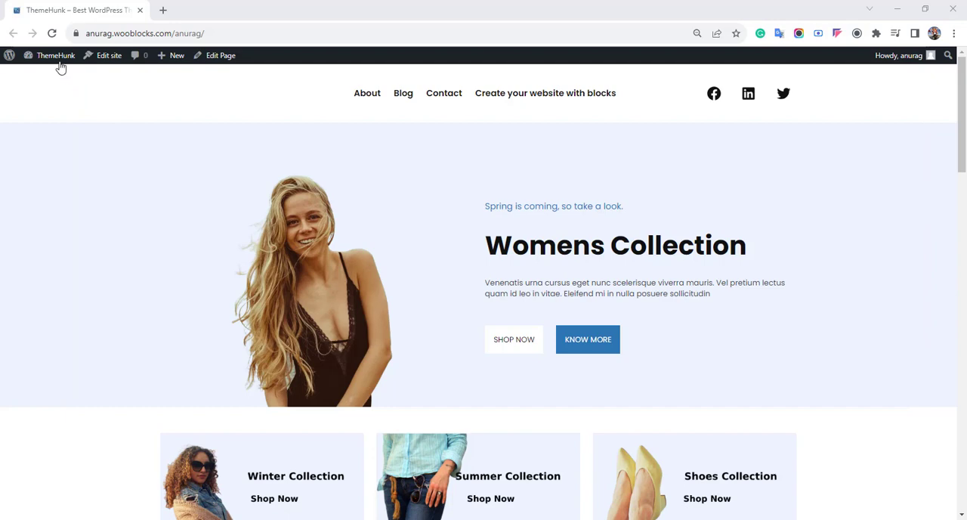
# Search for "chaty" among the WordPress plugins available to add, and install and activate the Floating Chat Widget plugin by Premio
pyautogui.click(59, 67)
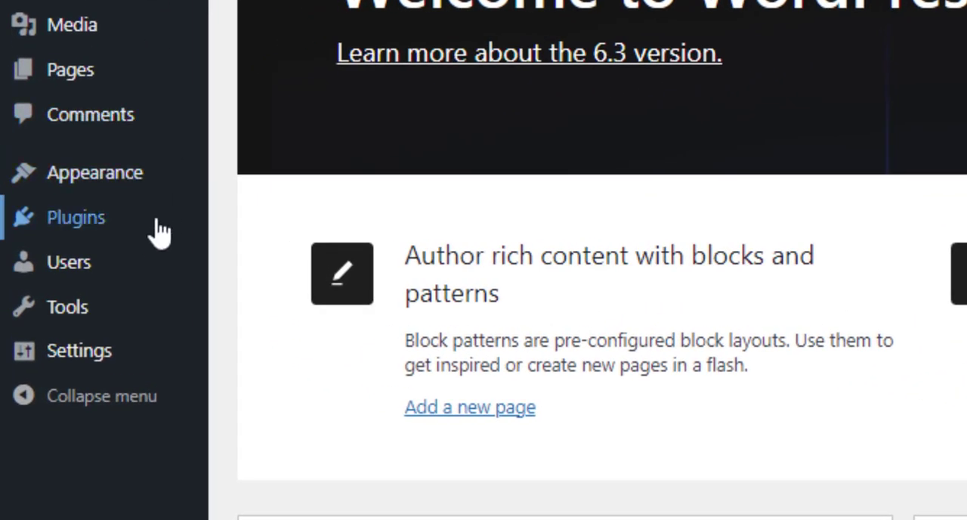
pyautogui.moveTo(143, 232)
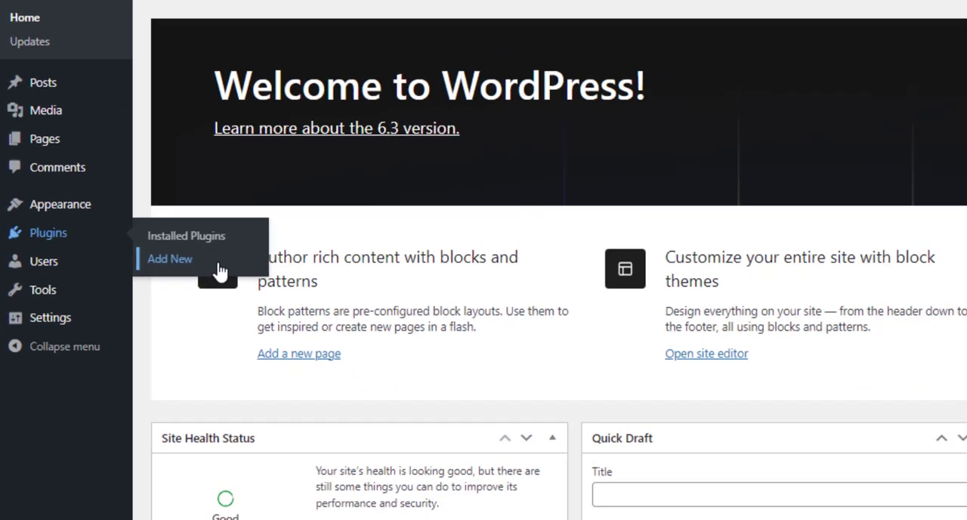
pyautogui.click(340, 276)
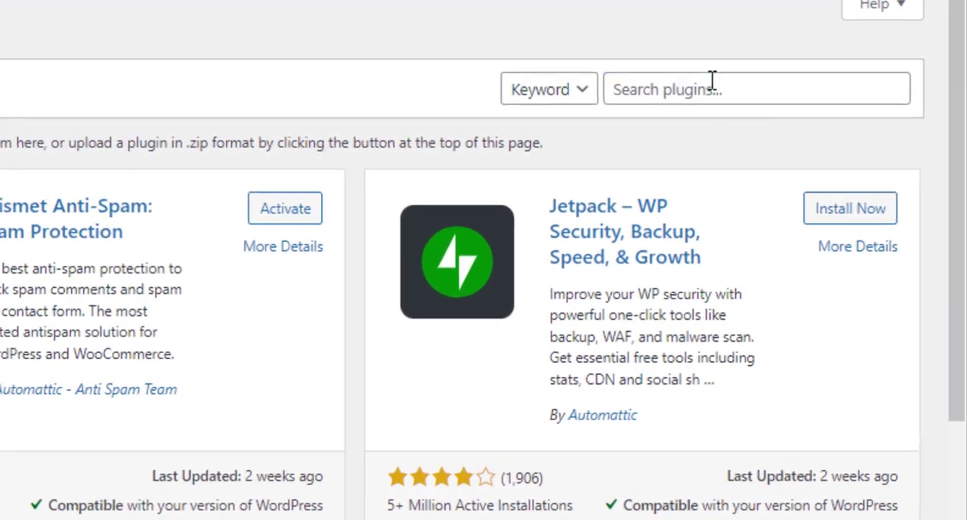
pyautogui.click(842, 113)
pyautogui.write('chaty')
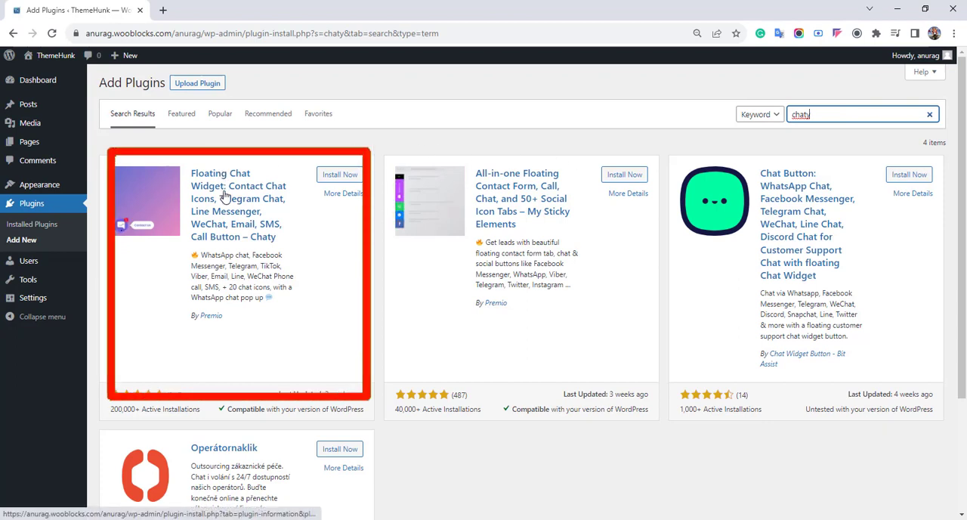
pyautogui.click(338, 178)
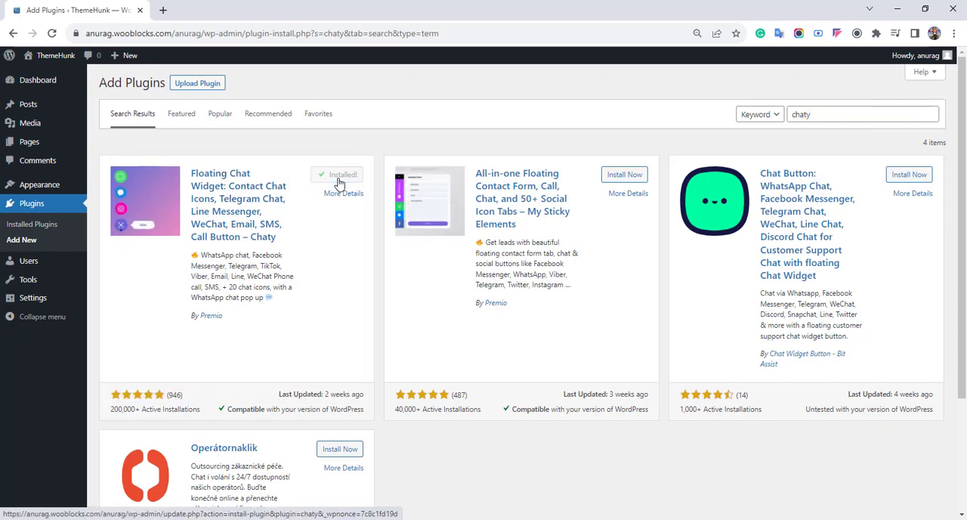
pyautogui.click(345, 176)
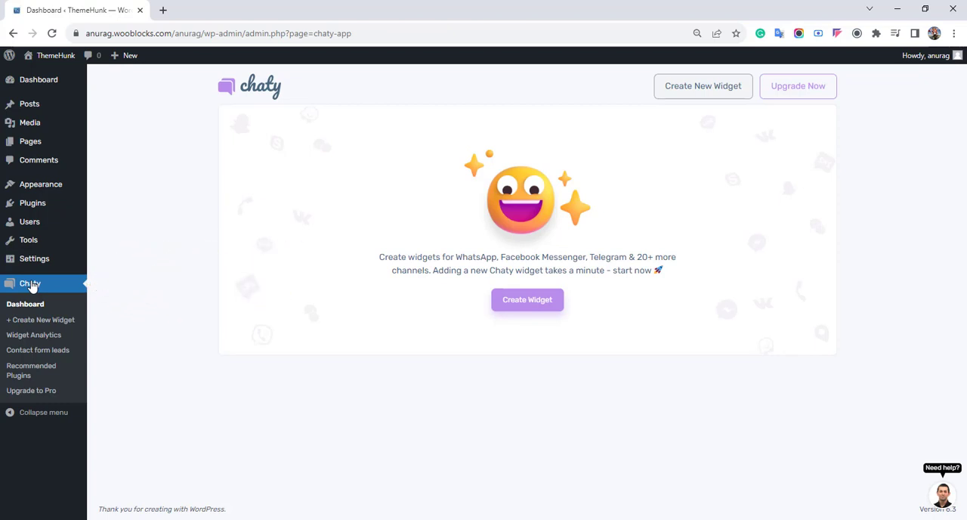
# Create a new Chaty widget and remove its Phone channel, keeping only WhatsApp
pyautogui.click(553, 305)
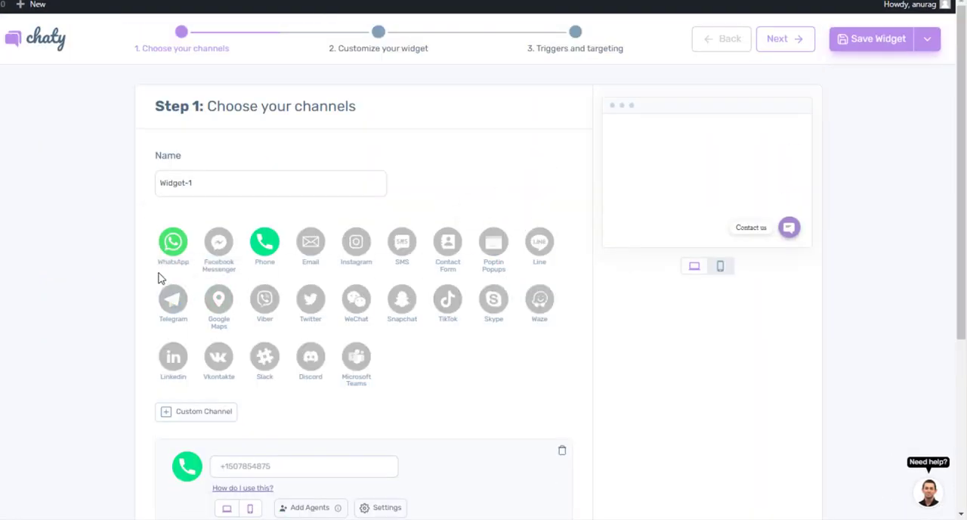
pyautogui.click(270, 249)
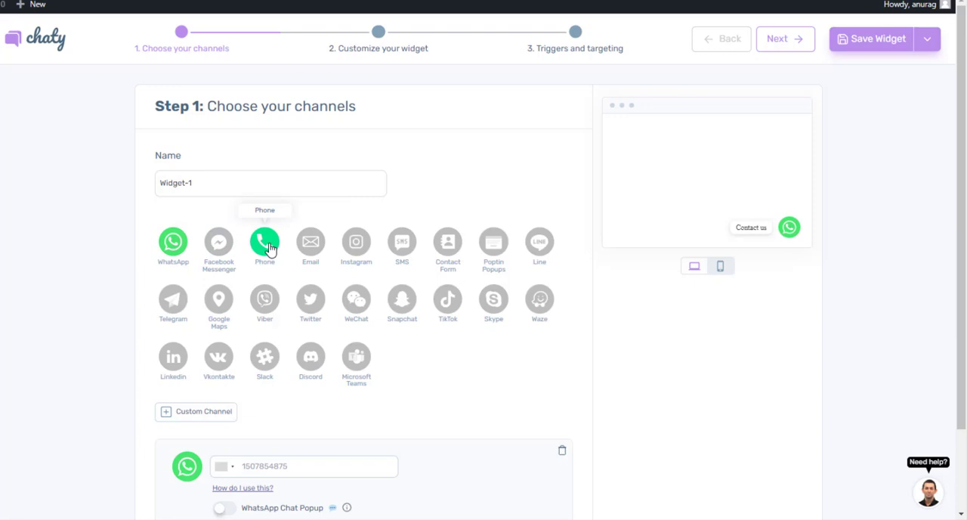
# Enable the WhatsApp Chat Popup for the widget's WhatsApp channel
pyautogui.scroll(-2, 393, 399)
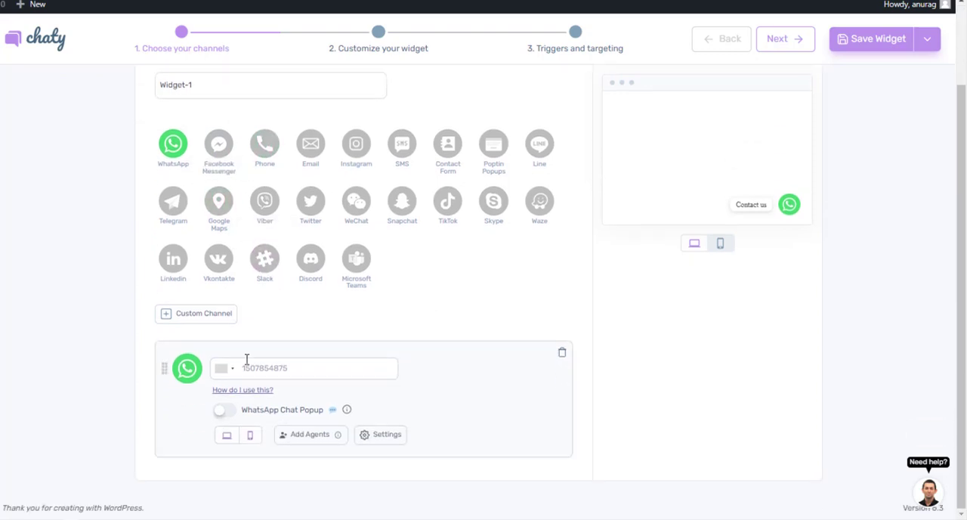
pyautogui.click(286, 369)
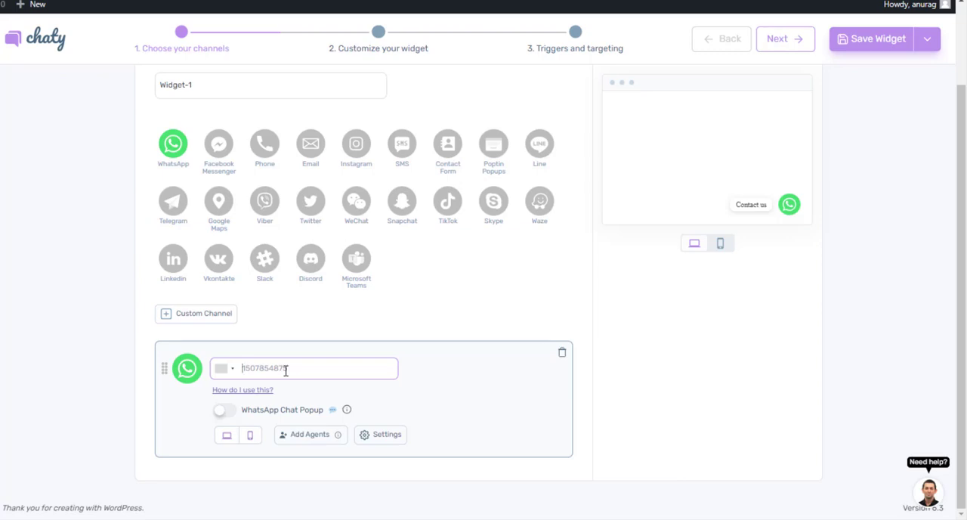
pyautogui.click(224, 414)
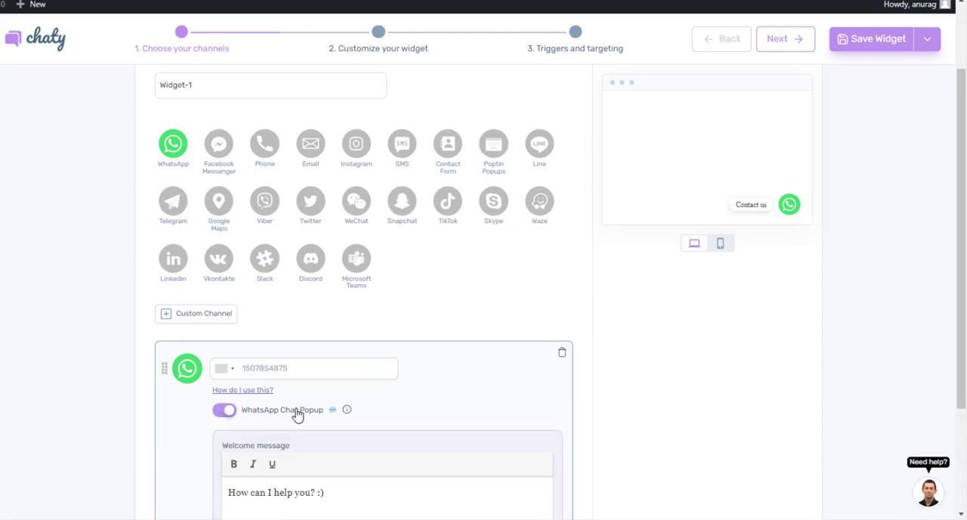
# Check the widget's mobile preview and return to the desktop preview
pyautogui.scroll(-3, 298, 414)
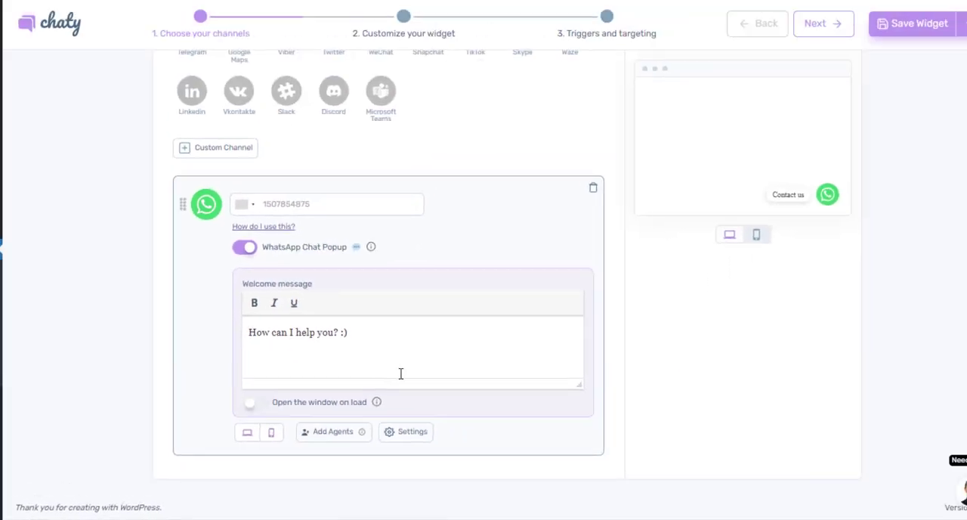
pyautogui.click(758, 237)
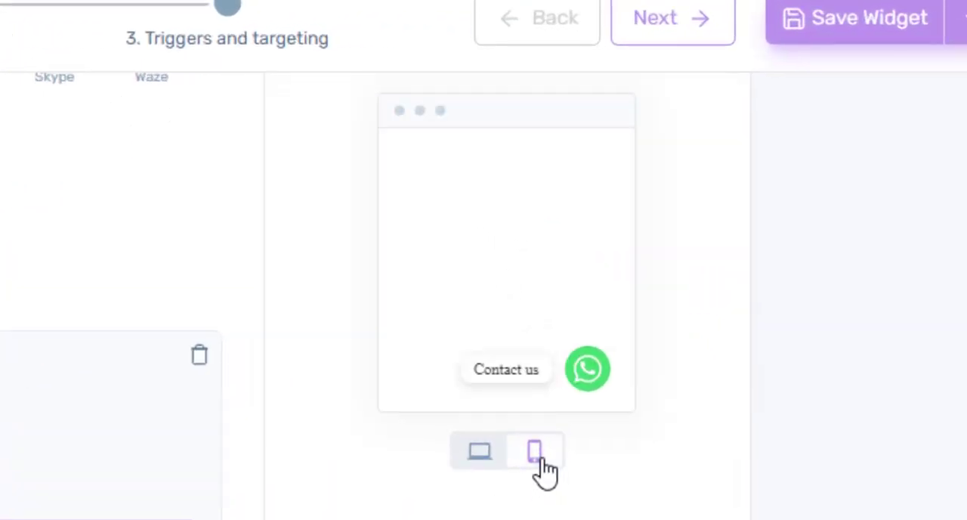
pyautogui.click(476, 456)
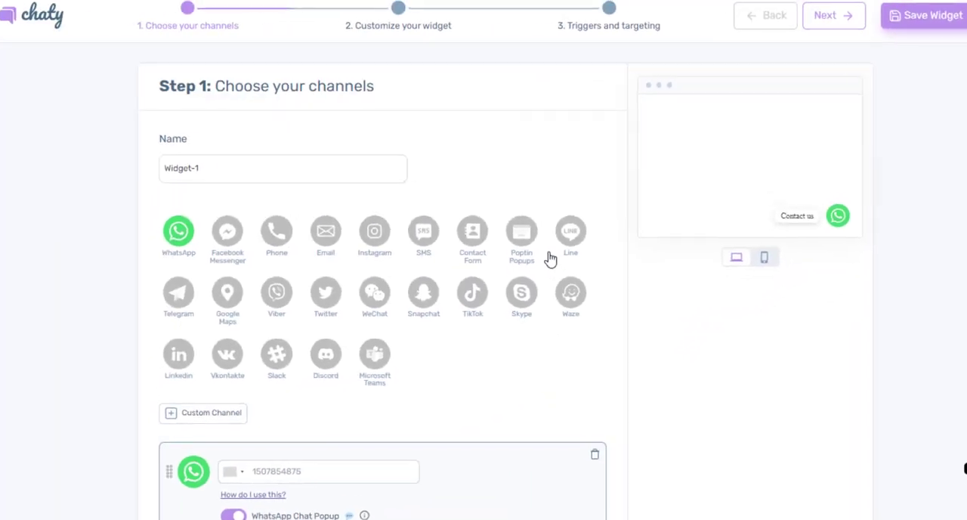
# Proceed to customizing the widget and set its attention effect to Bounce
pyautogui.click(846, 16)
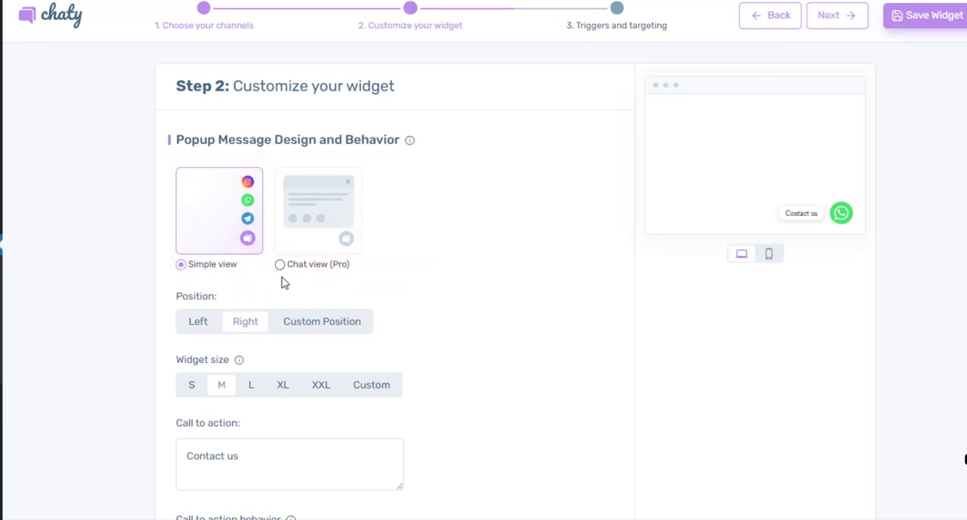
pyautogui.moveTo(283, 271)
pyautogui.scroll(-2, 453, 317)
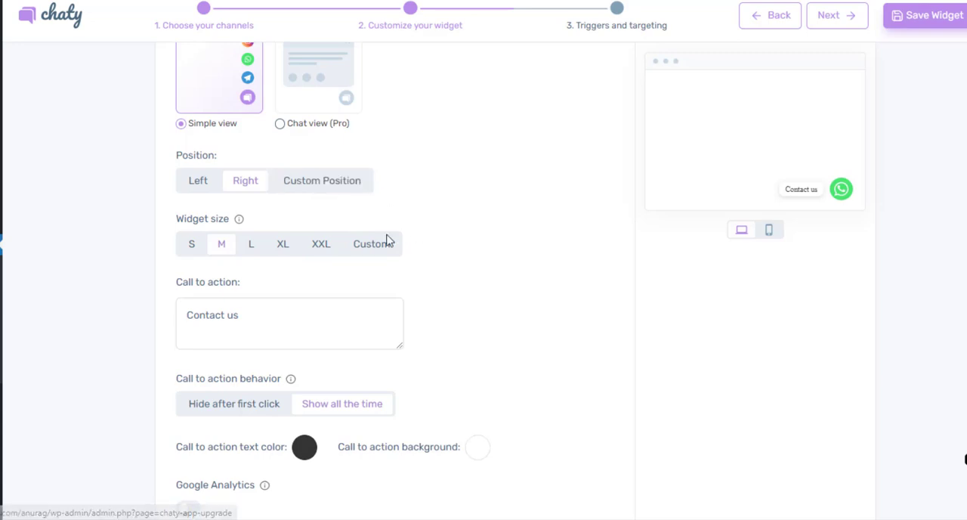
pyautogui.scroll(-2, 381, 270)
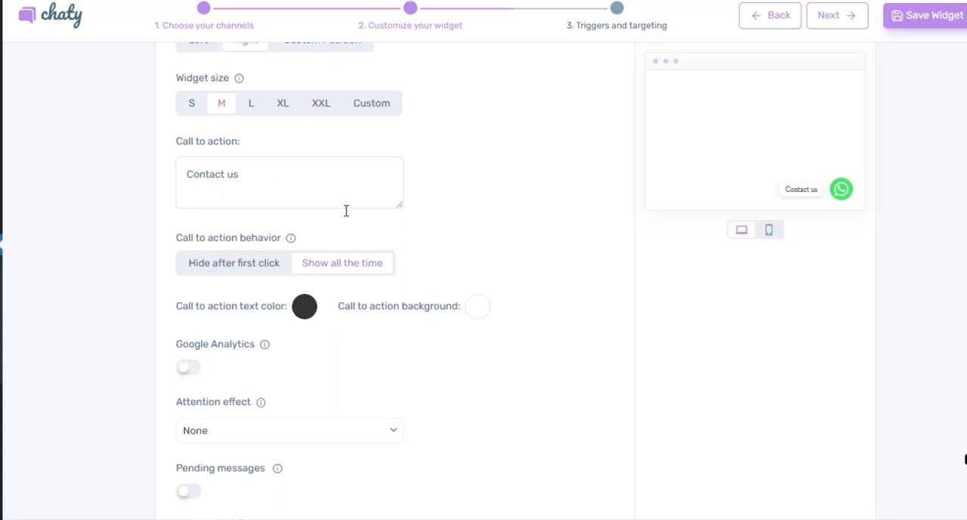
pyautogui.scroll(-2, 468, 229)
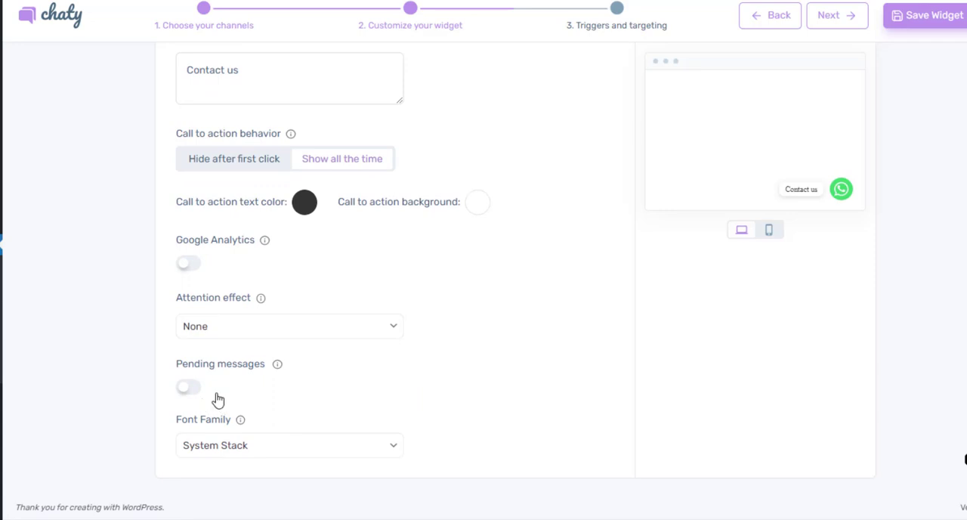
pyautogui.click(338, 335)
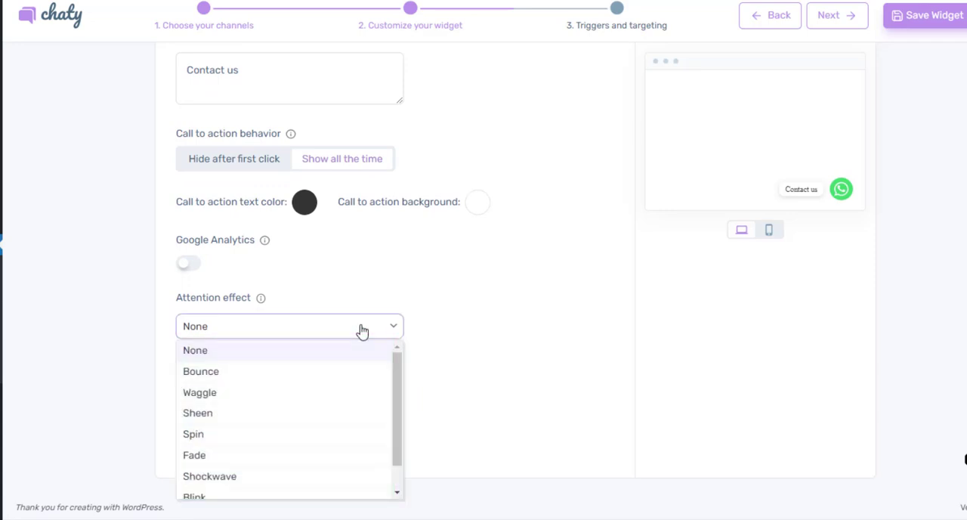
pyautogui.click(294, 374)
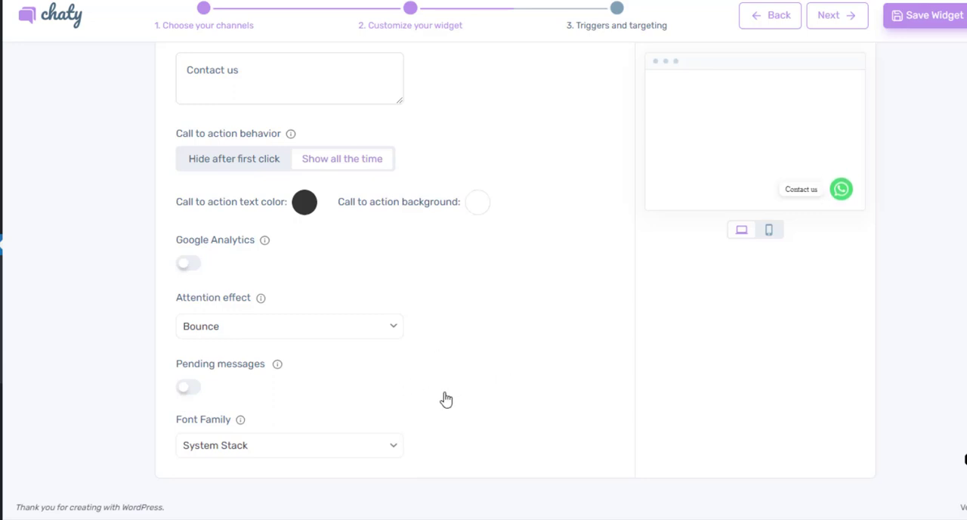
# Try out the widget's pending messages option by enabling it and disabling it again
pyautogui.click(192, 389)
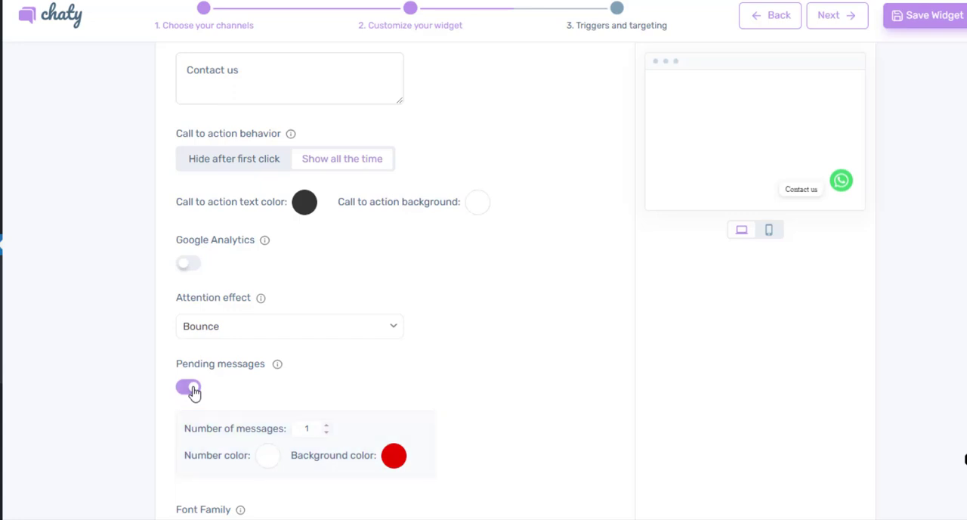
pyautogui.click(191, 389)
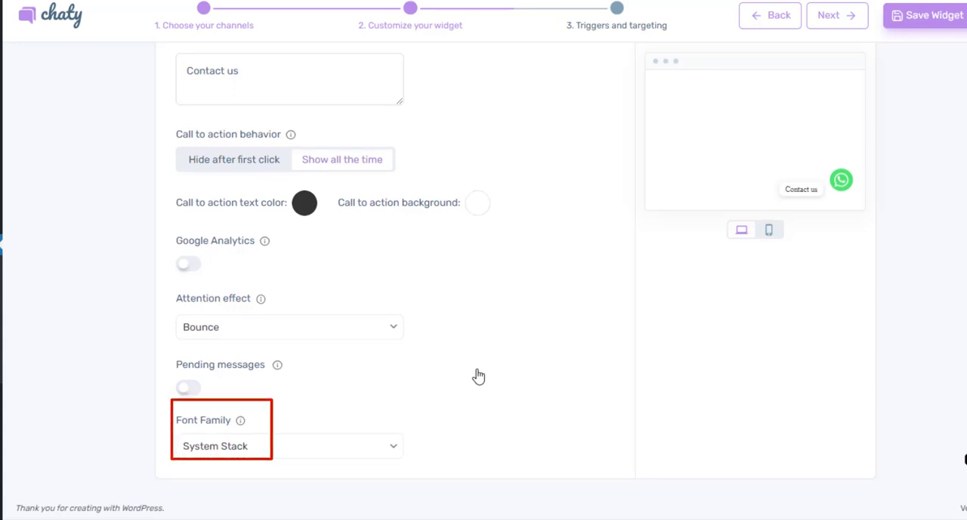
# Proceed to the widget's triggers and targeting settings and set it to display after 3 seconds on the page
pyautogui.scroll(5, 484, 370)
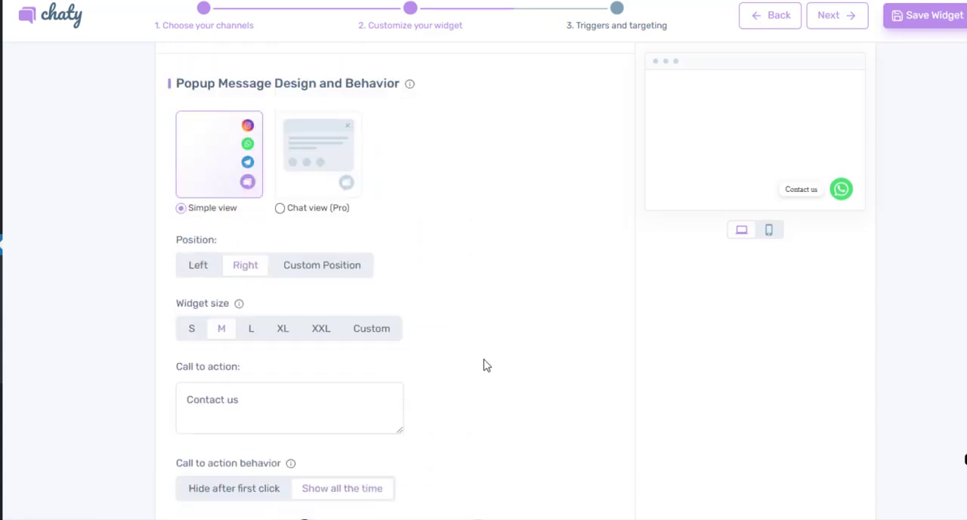
pyautogui.click(836, 21)
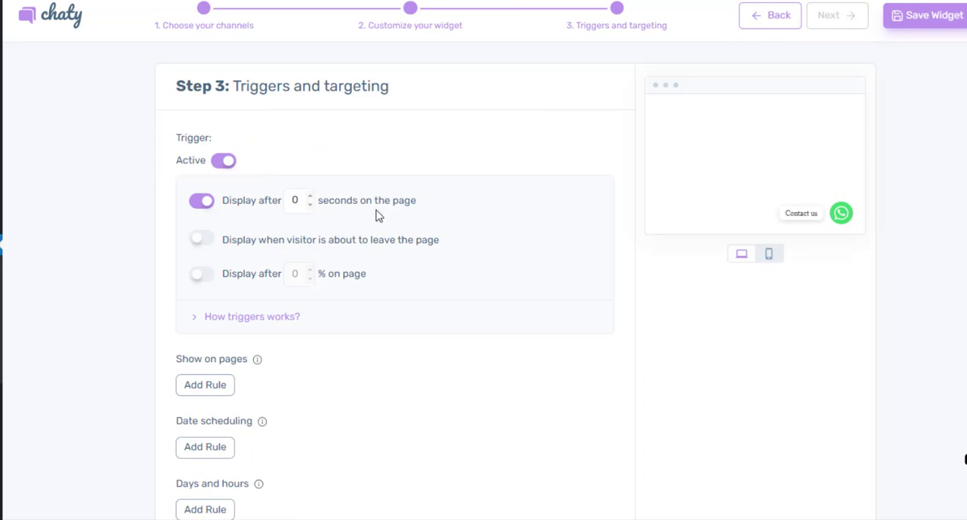
pyautogui.click(310, 196)
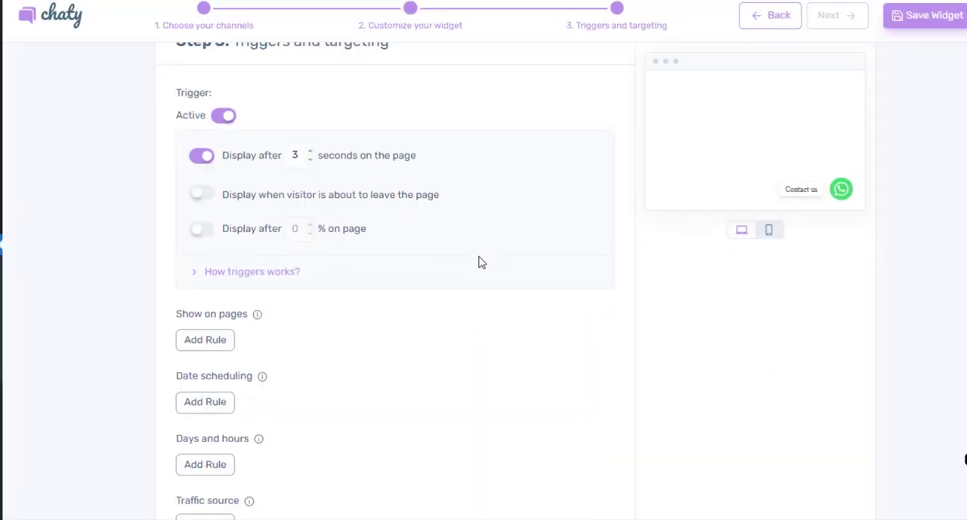
# Review the remaining targeting rules, save the widget, and return to the Chaty dashboard
pyautogui.scroll(-2, 479, 263)
pyautogui.scroll(-1, 479, 262)
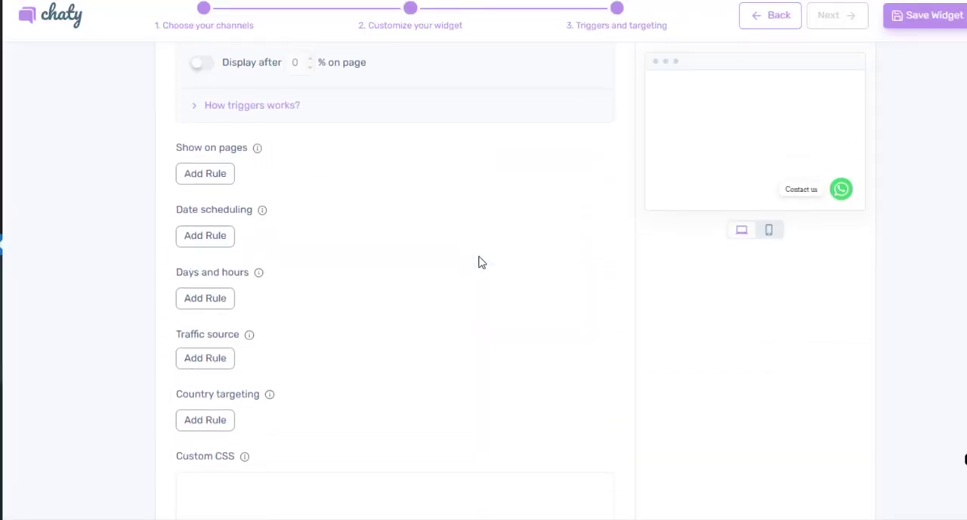
pyautogui.scroll(-1, 479, 262)
pyautogui.scroll(-1, 479, 262)
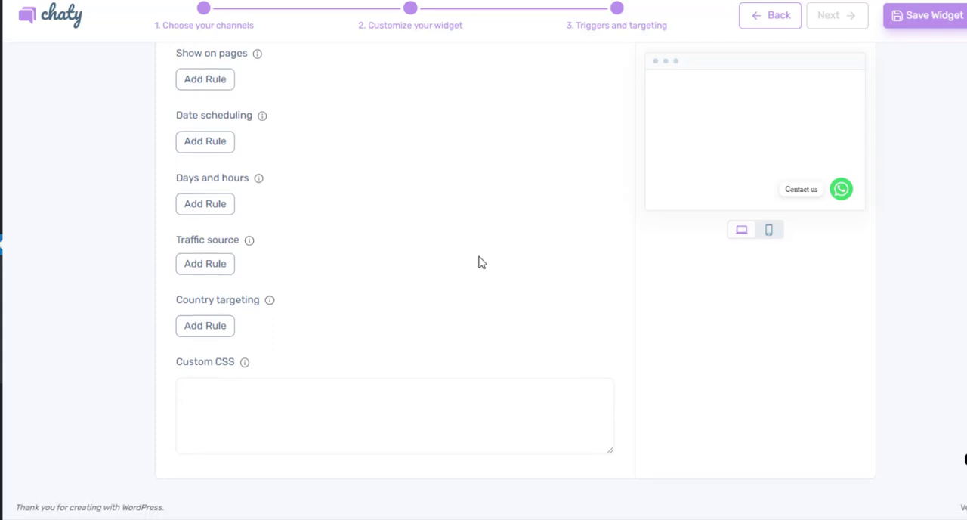
pyautogui.scroll(4, 479, 263)
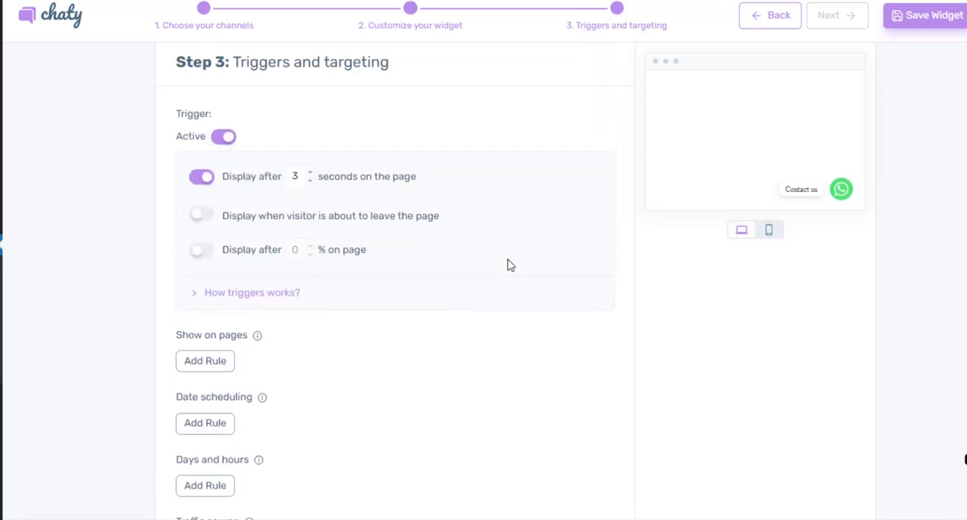
pyautogui.scroll(1, 508, 264)
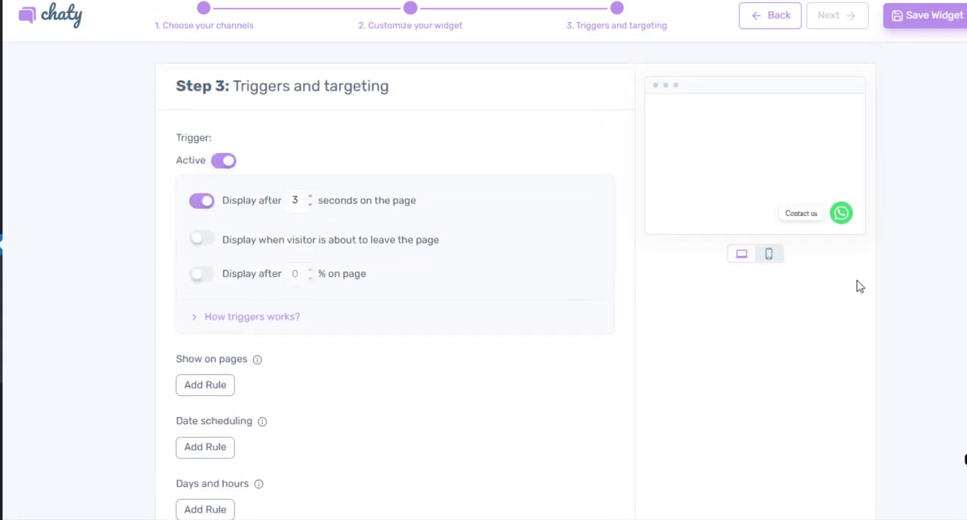
pyautogui.click(937, 24)
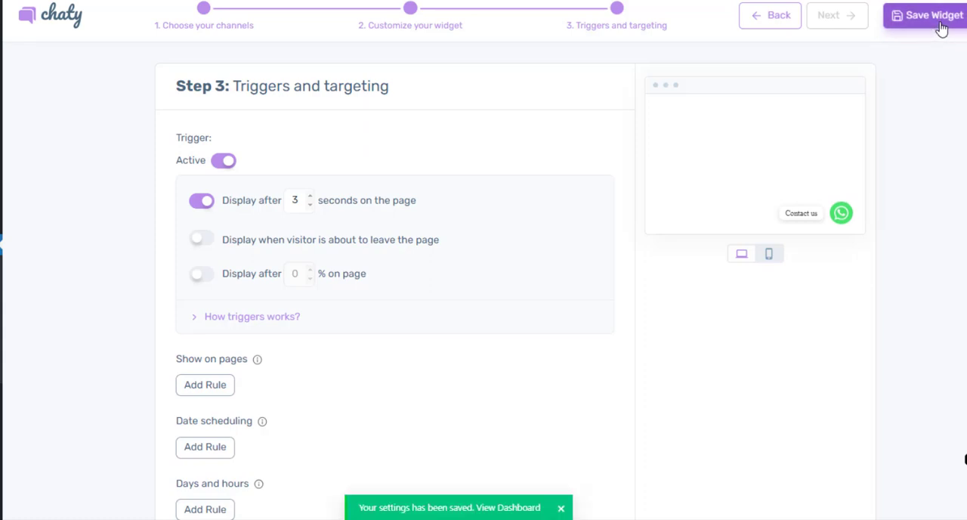
pyautogui.click(21, 304)
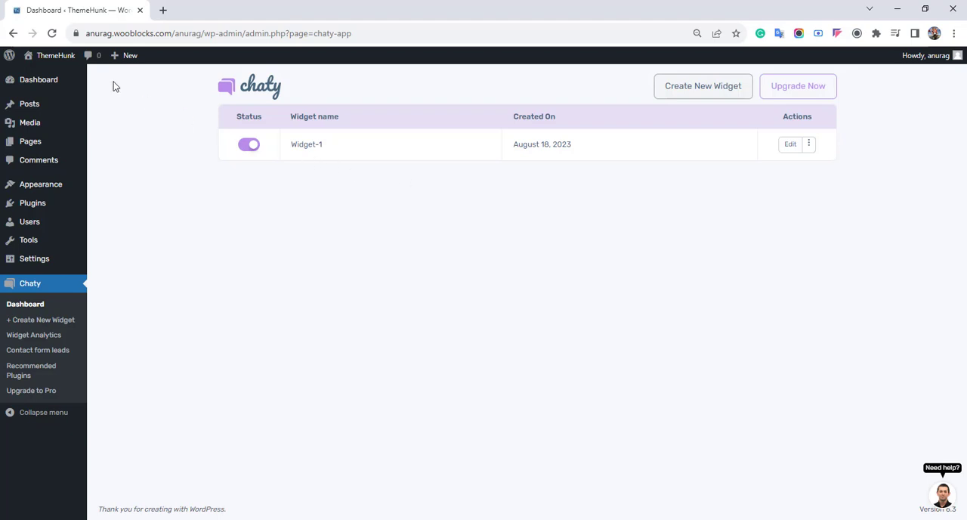
# Visit the live site and test the WhatsApp button by opening and closing its chat popup
pyautogui.moveTo(65, 58)
pyautogui.click(47, 76)
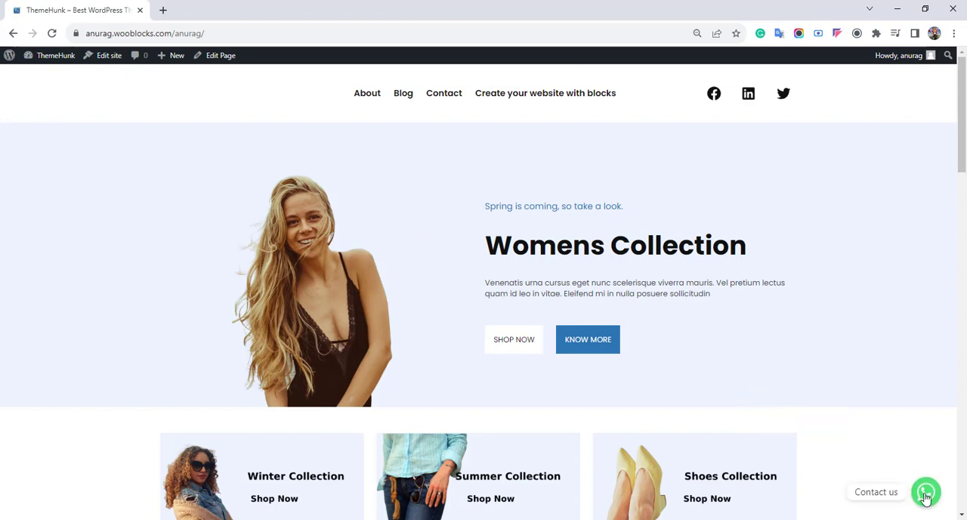
pyautogui.click(926, 495)
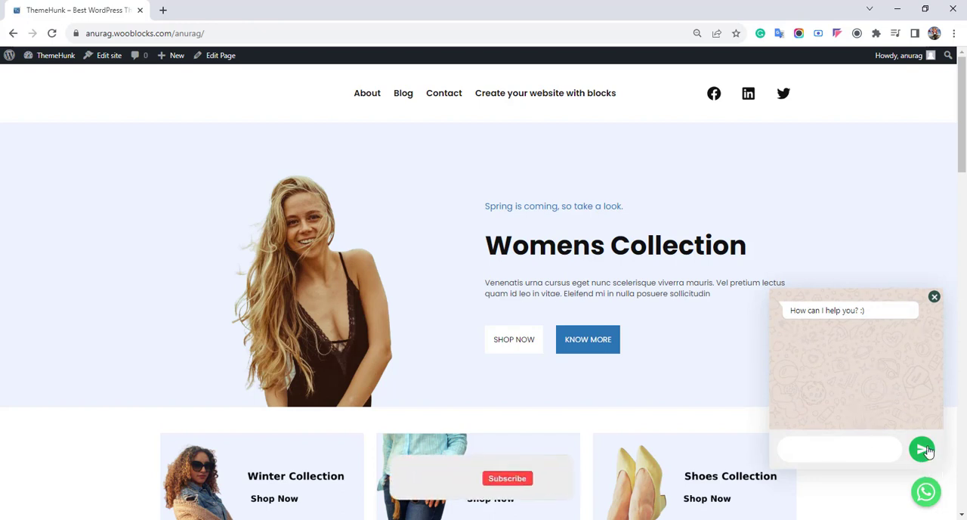
pyautogui.click(927, 492)
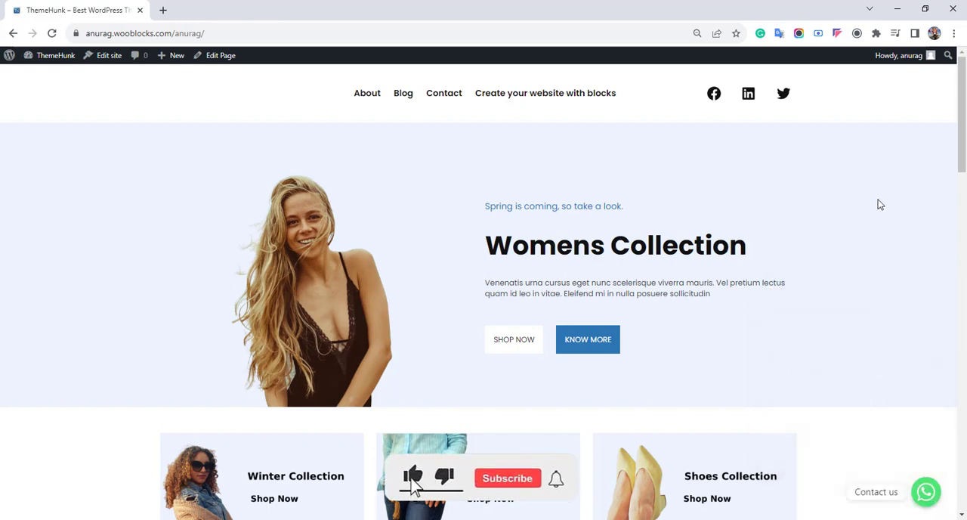